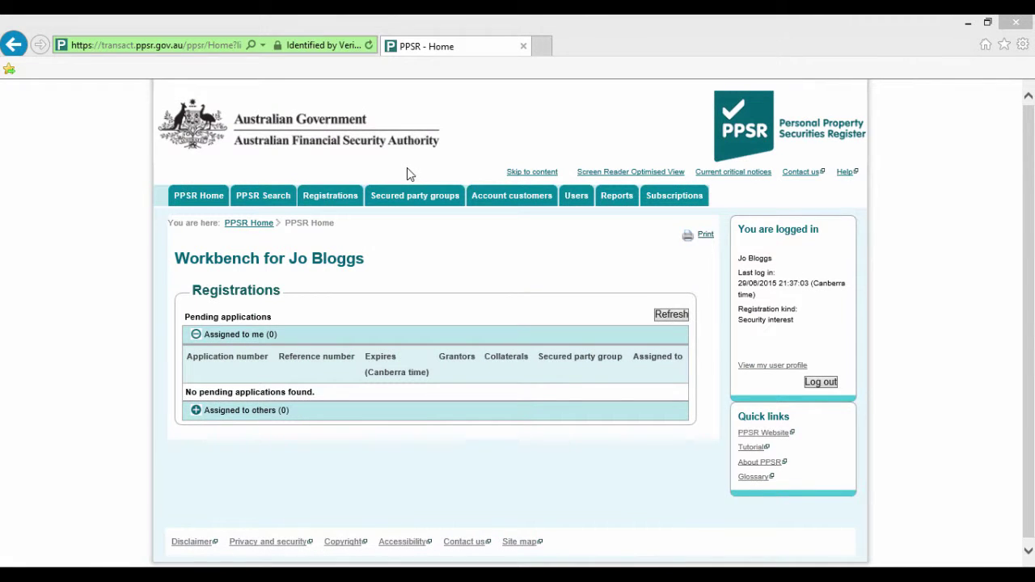
Step: From Secured party groups, choose Create a secured party group and start the group creation
mouse_move(409, 198)
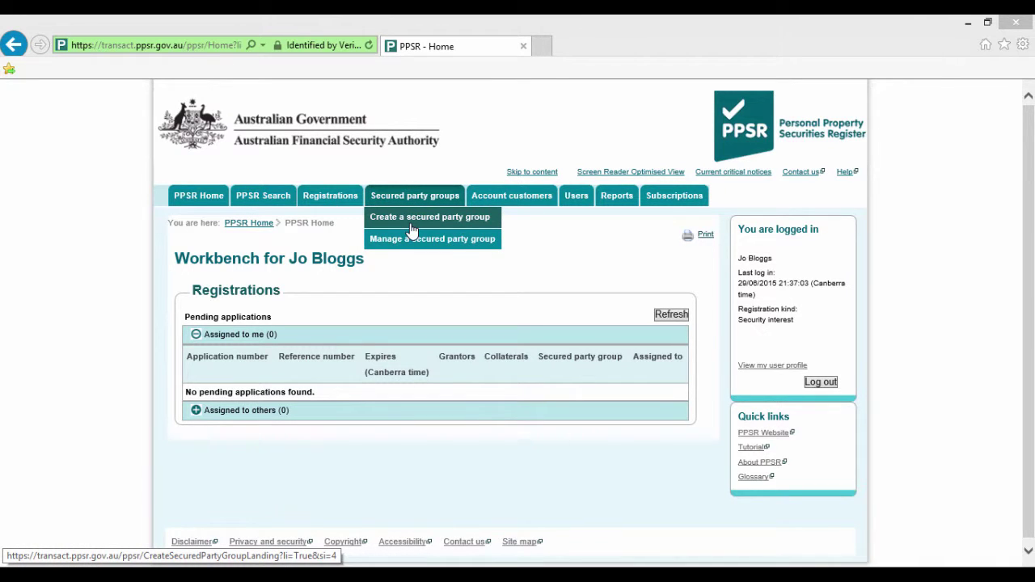
click(411, 231)
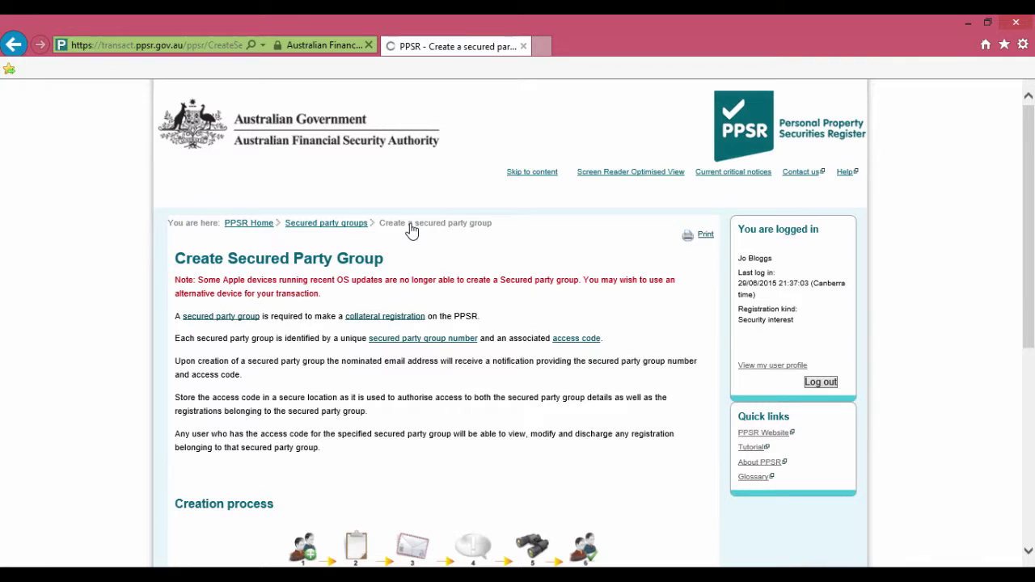
scroll(411, 230, down, 3)
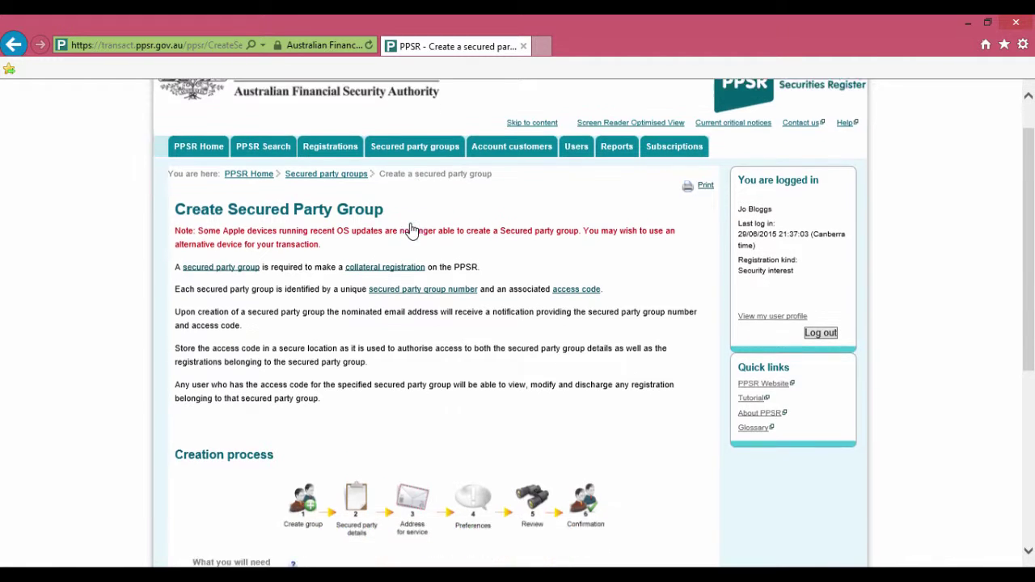
scroll(411, 231, down, 2)
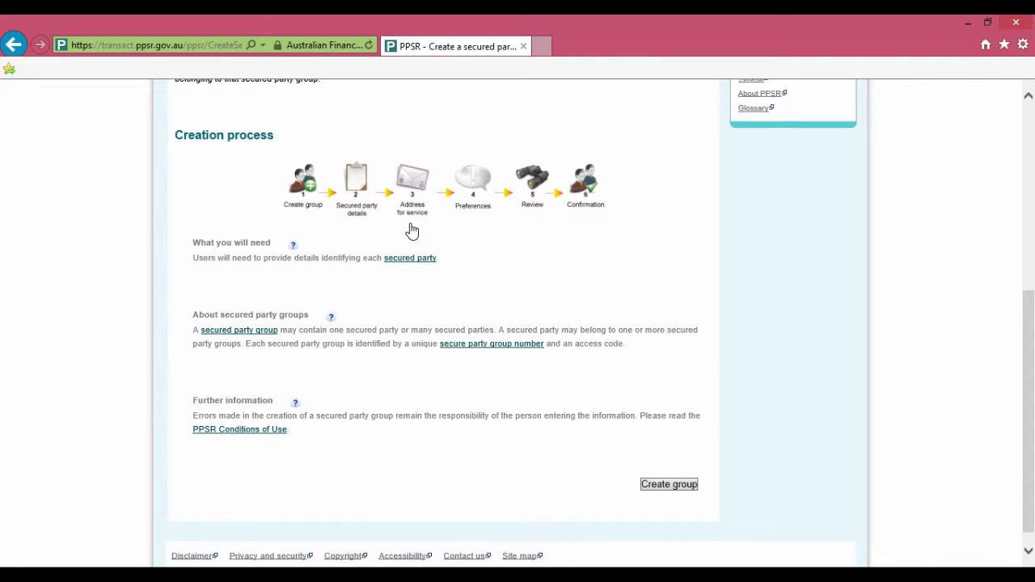
key(Return)
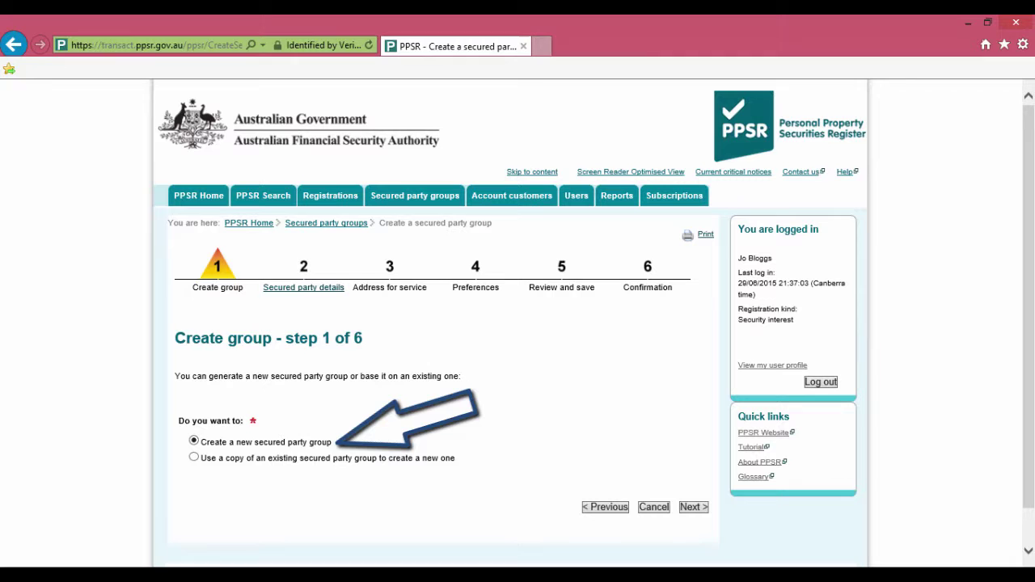
Step: Keep 'Create a new secured party group' selected and advance to step 2, Secured party details
click(692, 506)
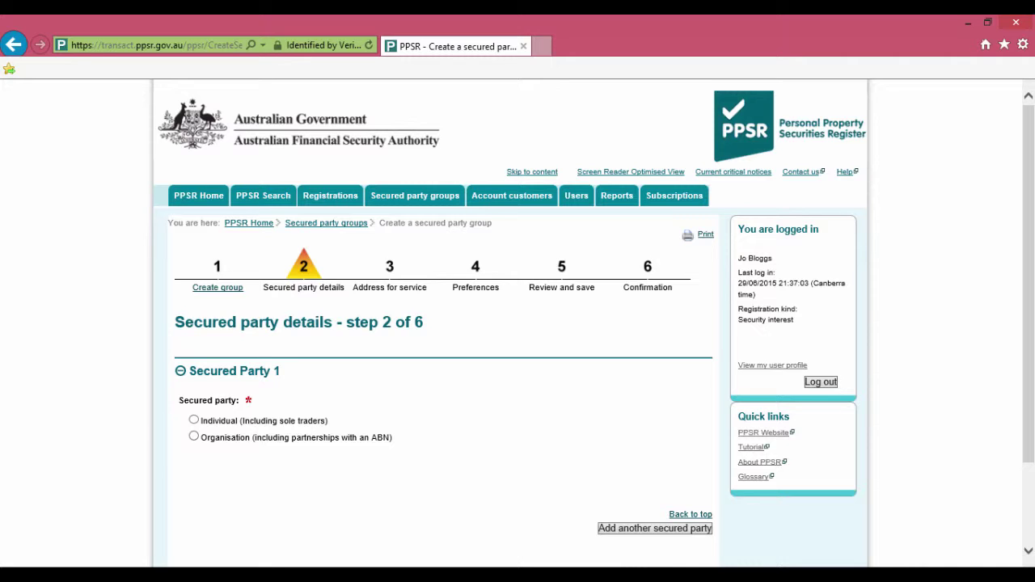
Step: Set Secured Party 1 as an Organisation with ARSN No and ACN Yes, then verify the organisation's ACN
click(193, 436)
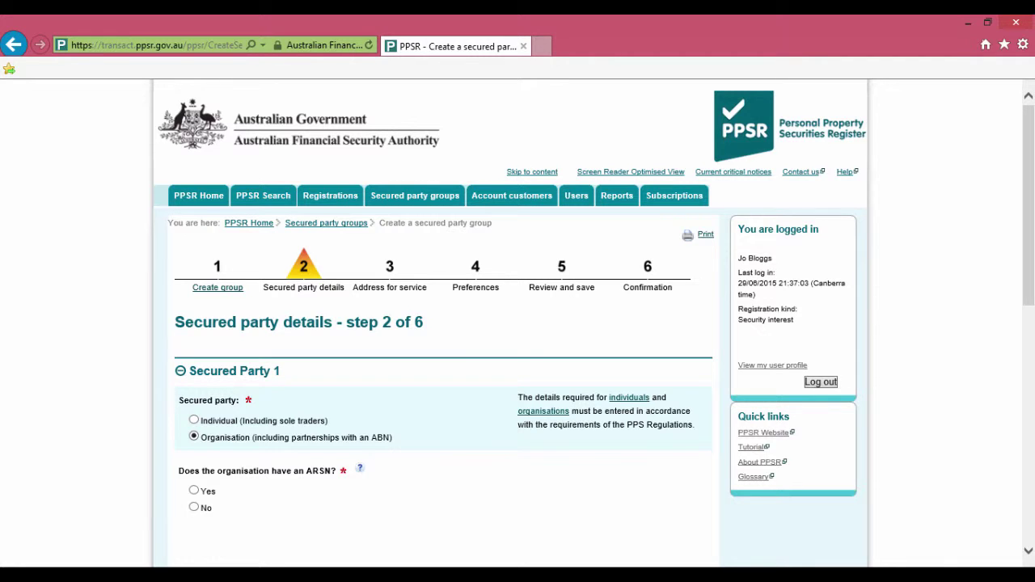
click(193, 507)
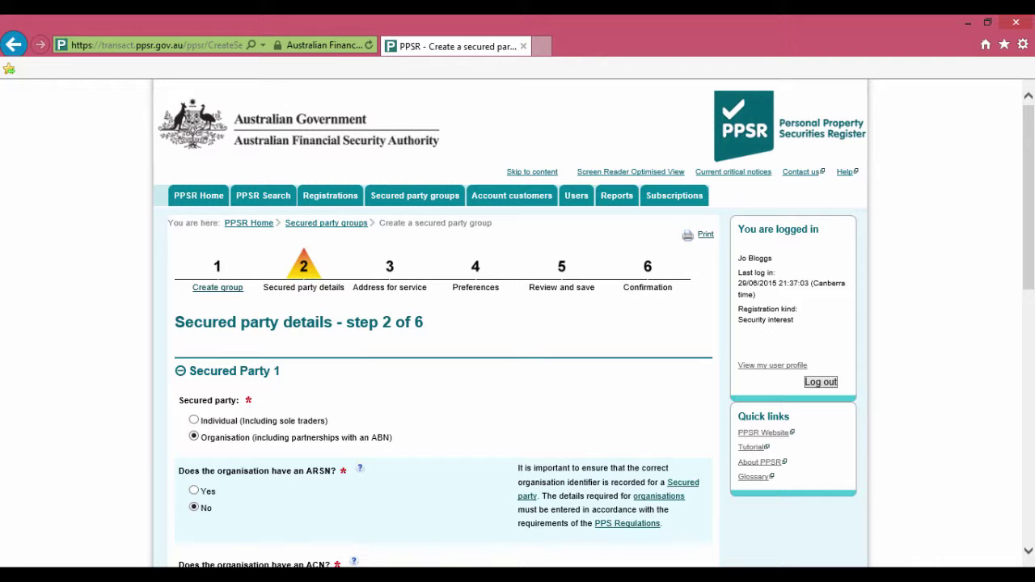
scroll(517, 323, down, 3)
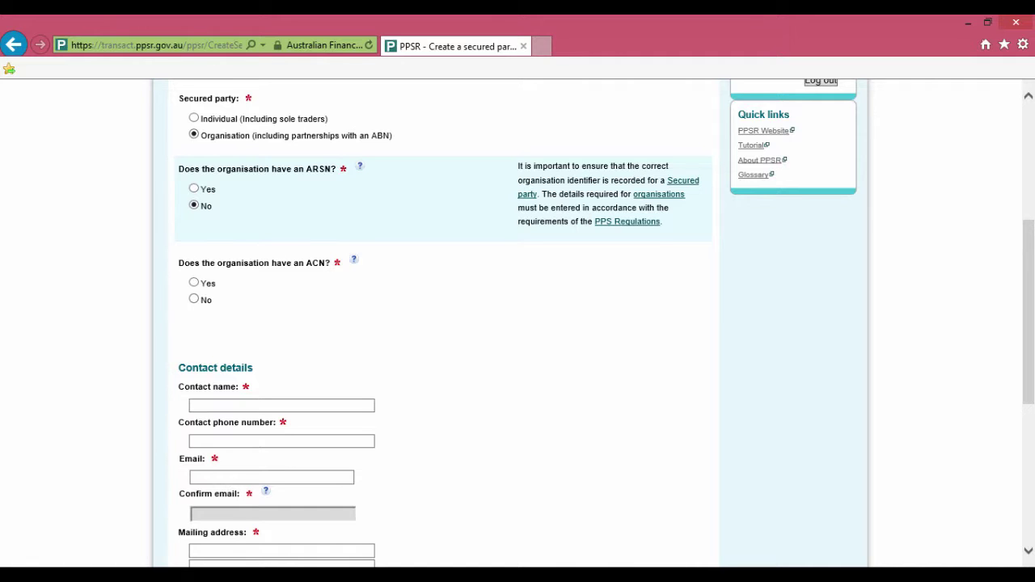
click(194, 282)
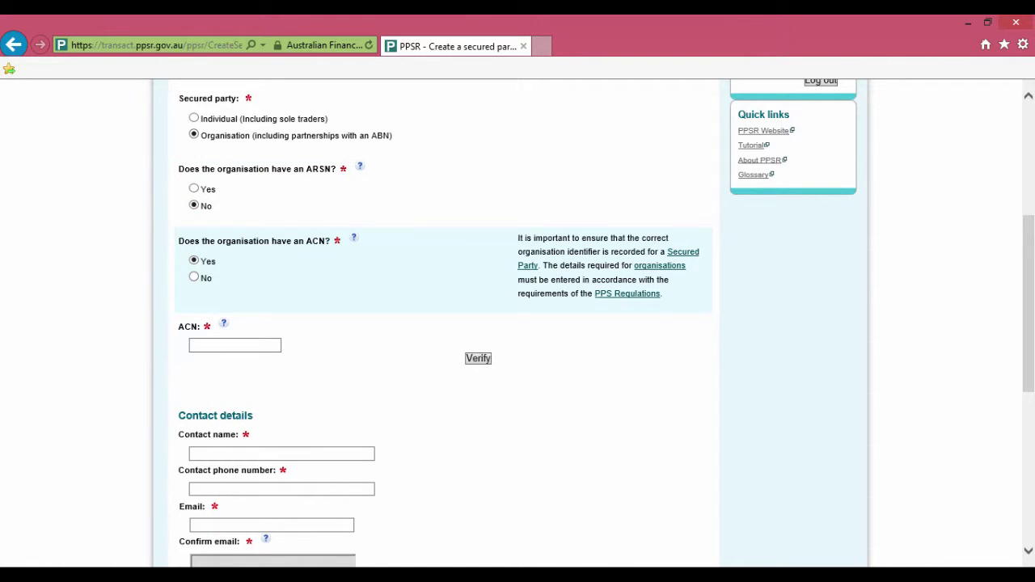
click(235, 345)
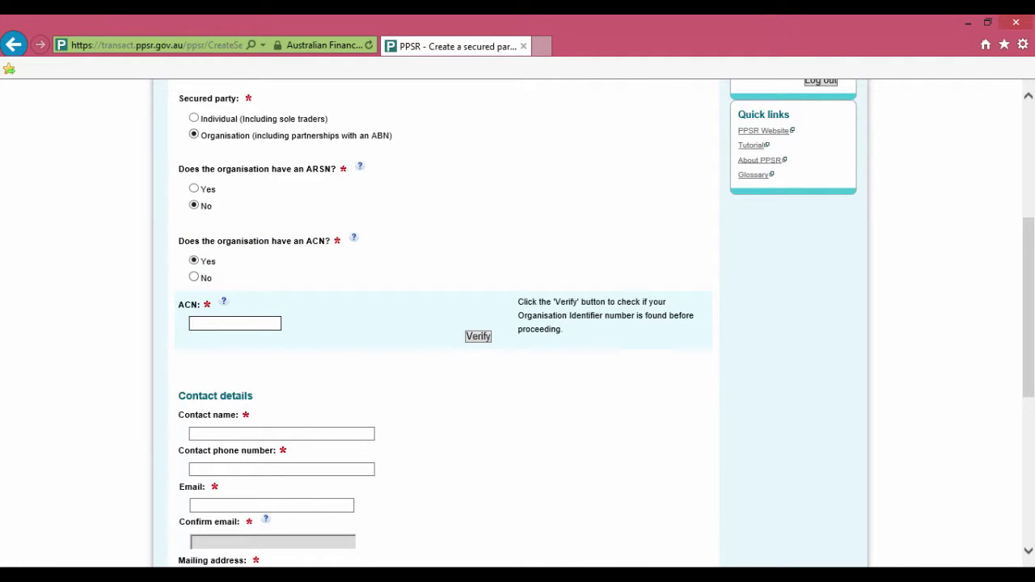
click(478, 336)
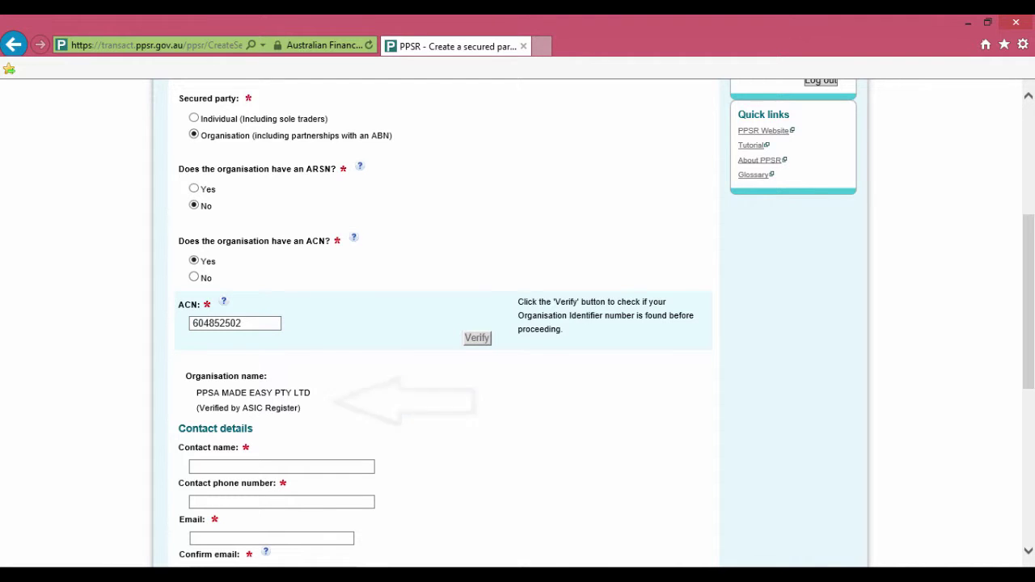
Step: Fill in the contact's name, phone number, e-mail and e-mail confirmation
scroll(517, 324, down, 3)
scroll(517, 323, down, 2)
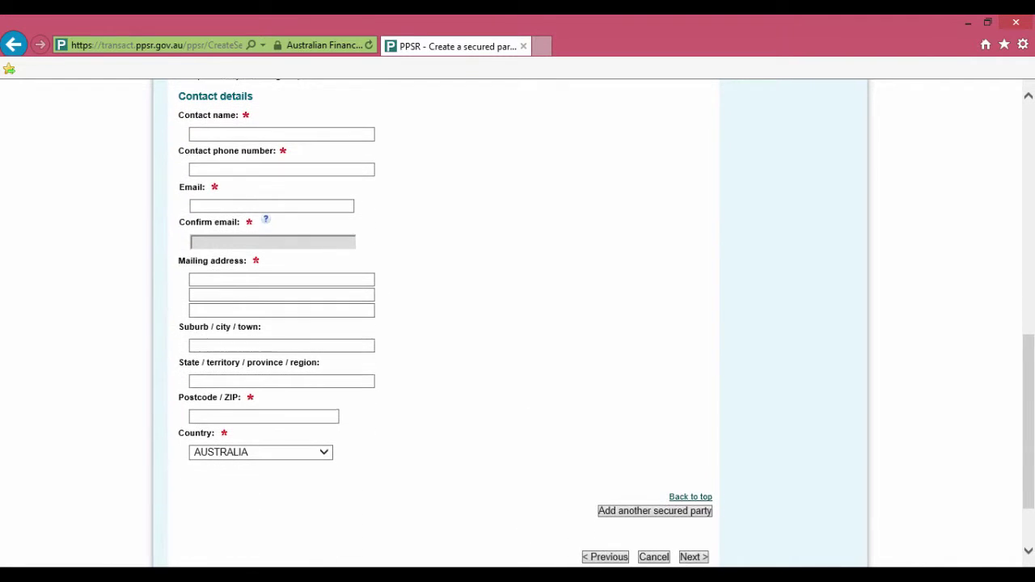
click(242, 131)
text(Jo Bloggs)
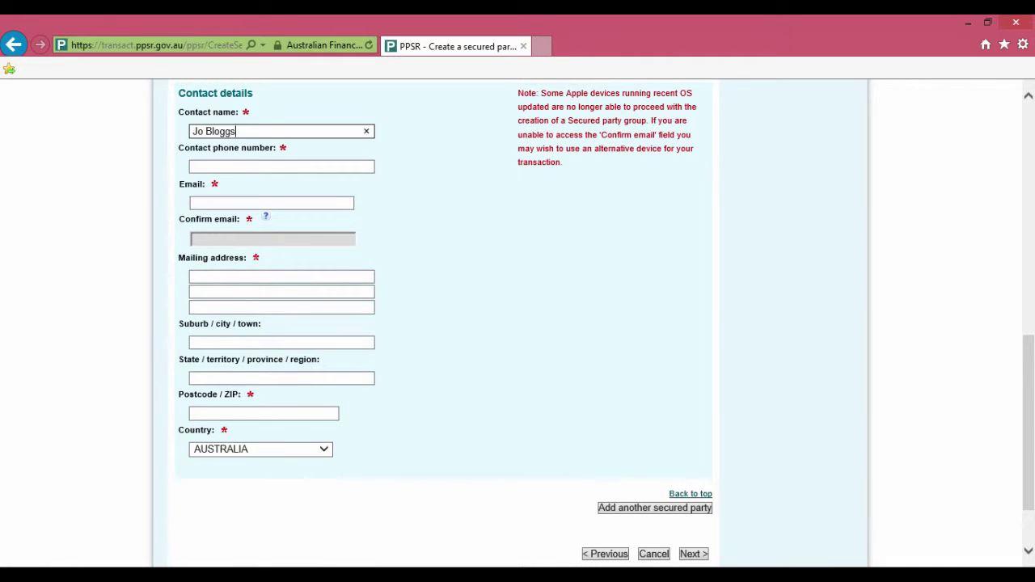
key(Tab)
text(0123456789)
key(Tab)
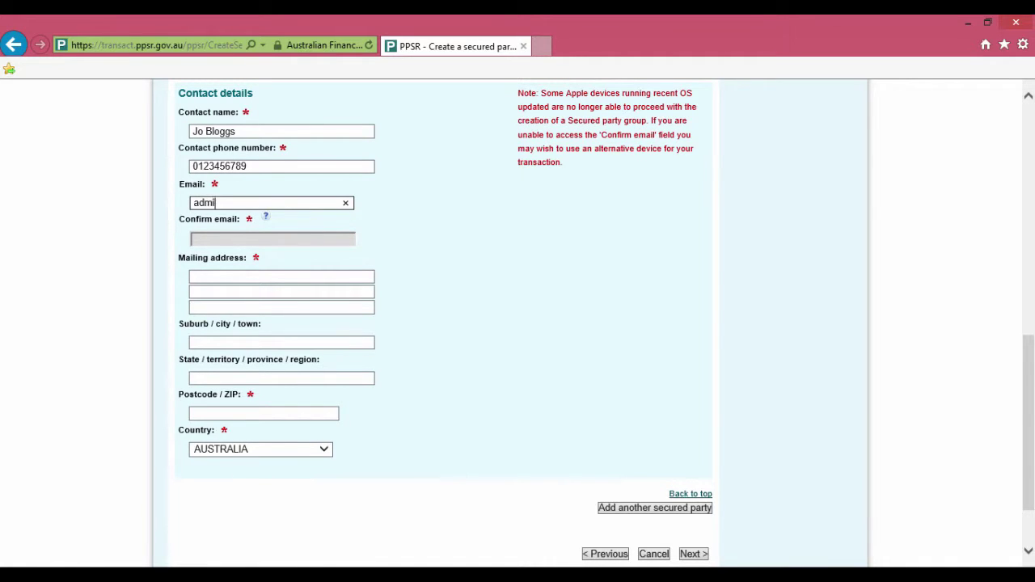
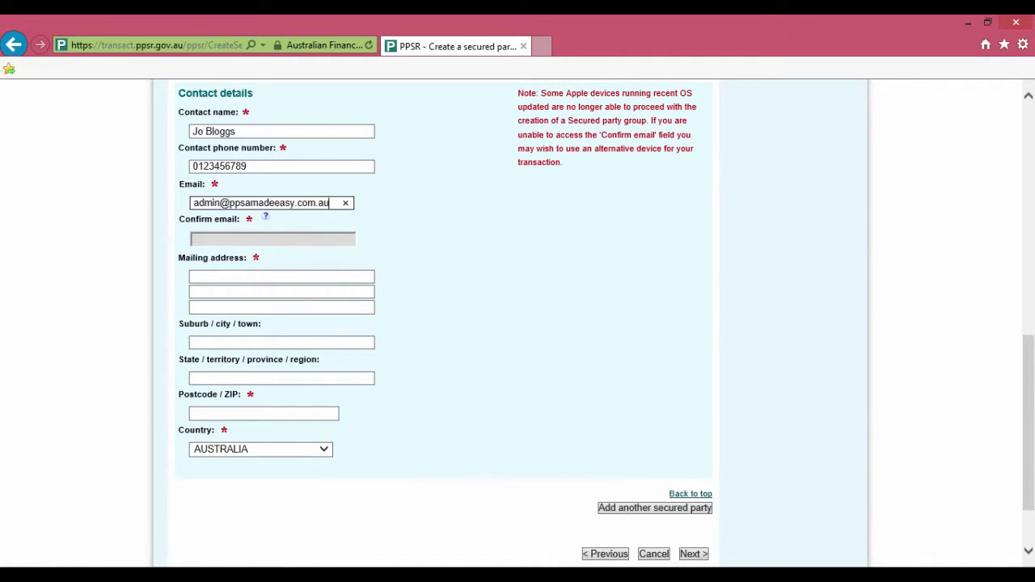
key(Tab)
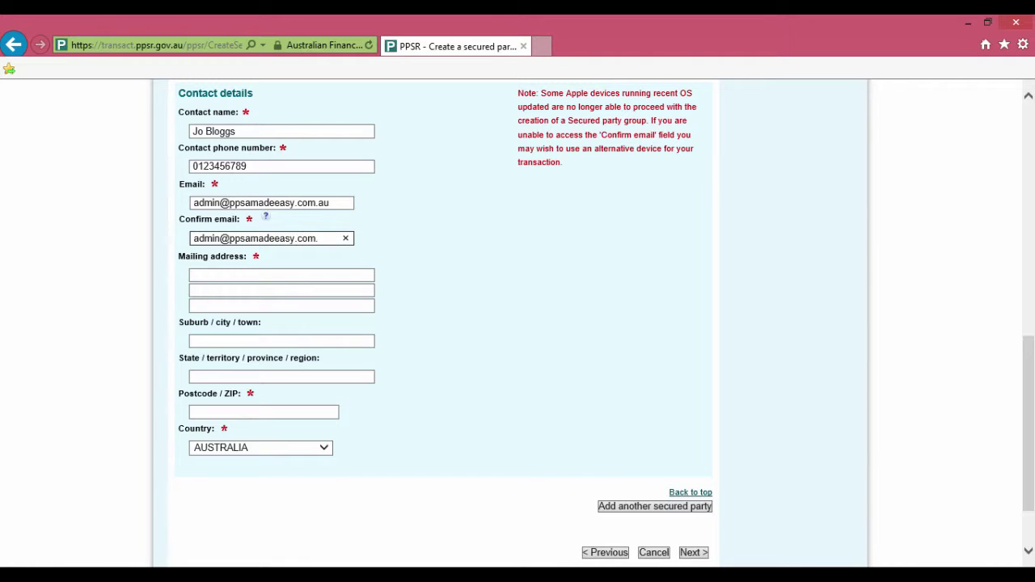
Step: Enter the party's mailing address, suburb, state and postcode, then continue to Address for Service
key(Tab)
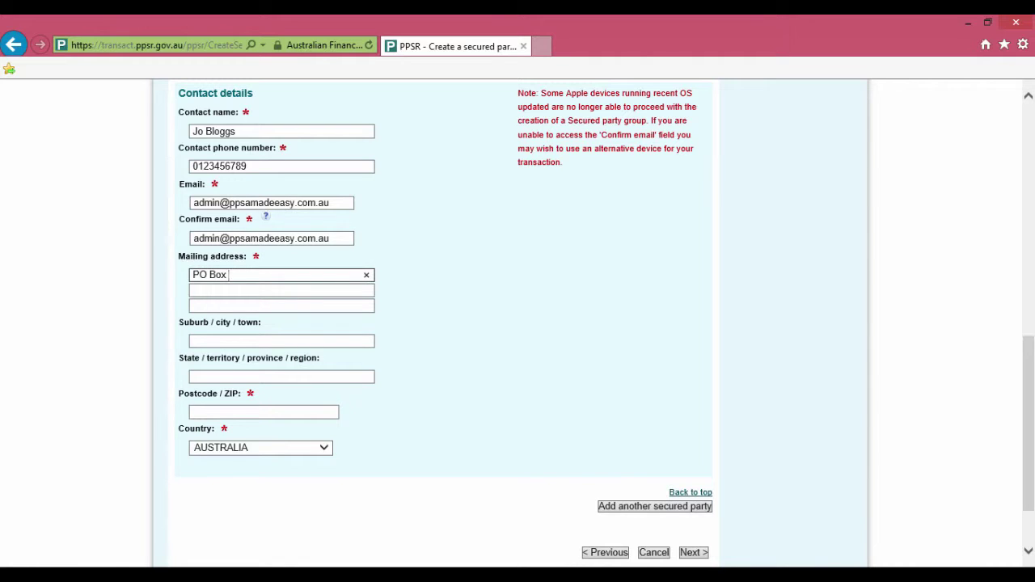
key(Tab)
key(Tab)
key(Tab)
key(Tab)
key(Tab)
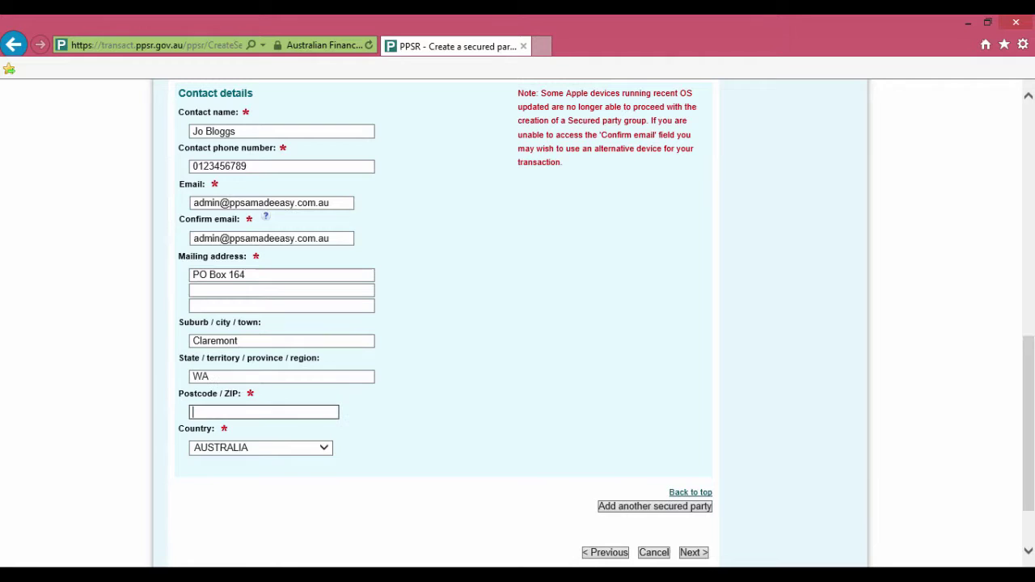
click(693, 552)
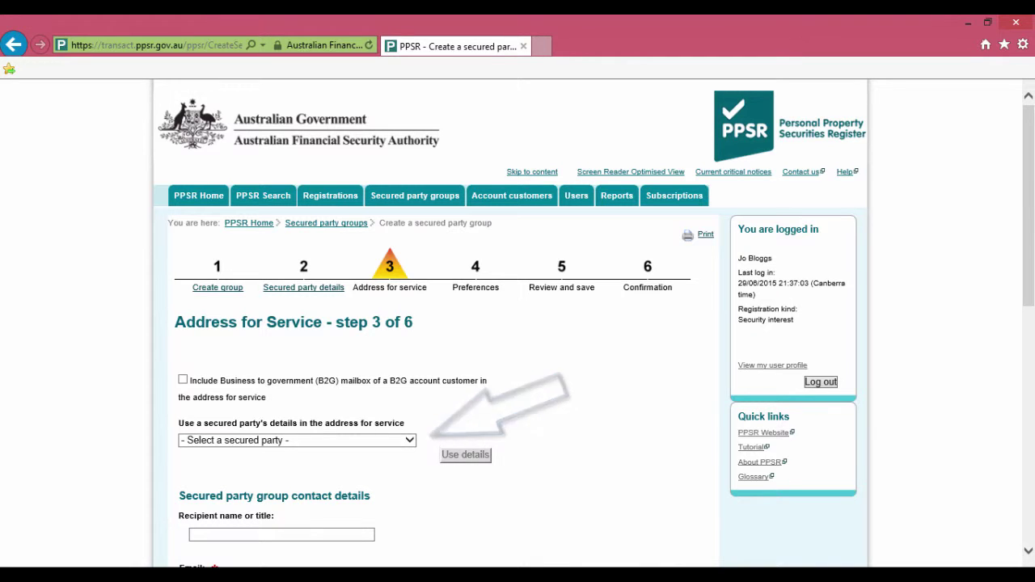
Step: Copy PPSA MADE EASY PTY LTD's details into the address for service and continue to Preferences
key(alt+Down)
key(Down)
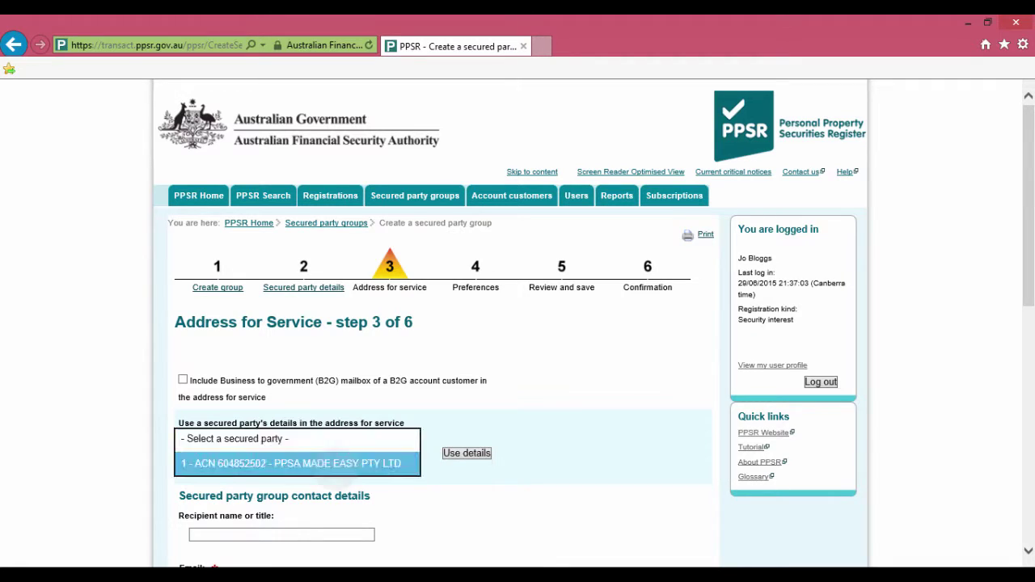
key(Return)
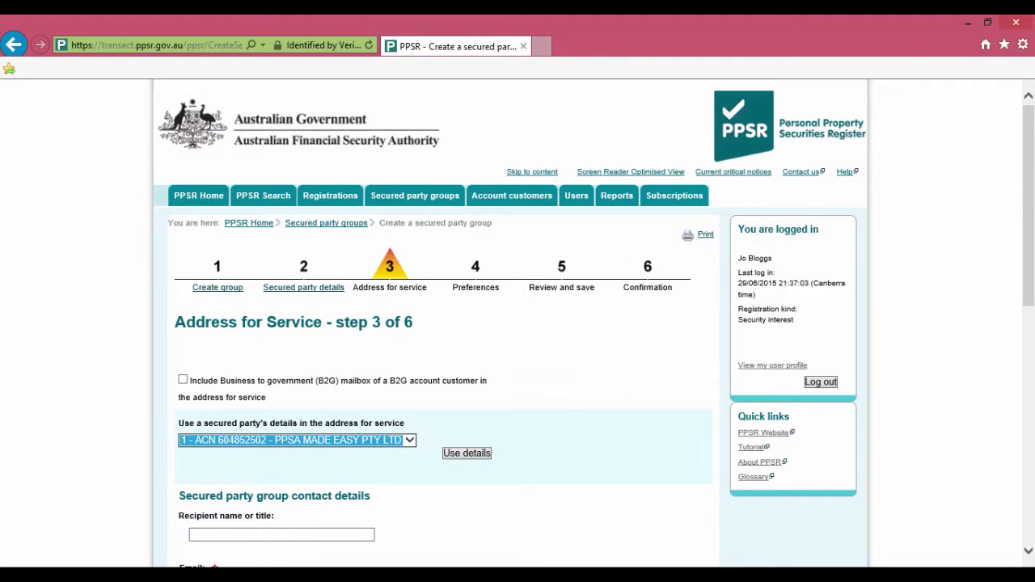
key(Tab)
key(Return)
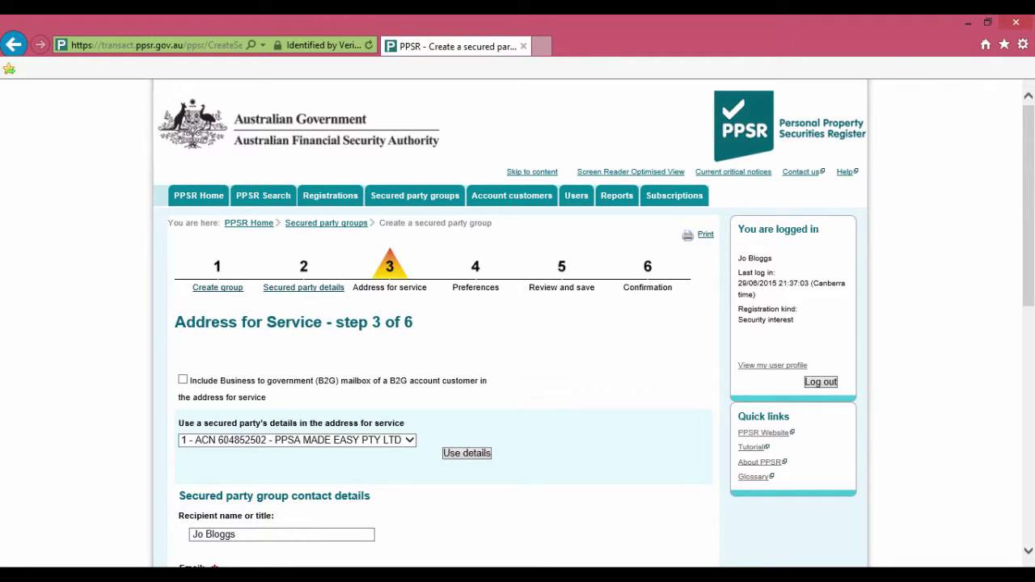
scroll(551, 493, down, 5)
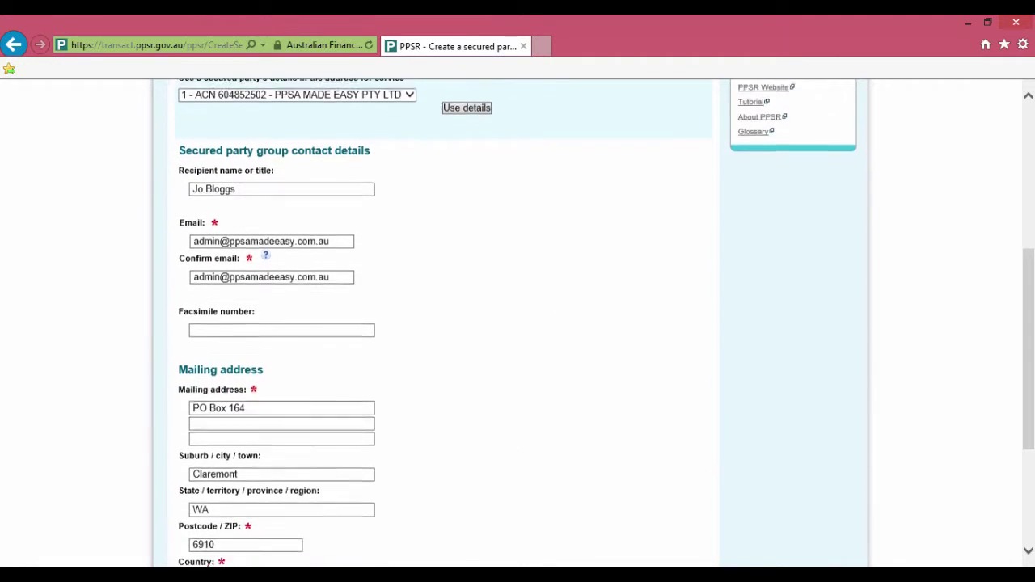
scroll(517, 323, down, 3)
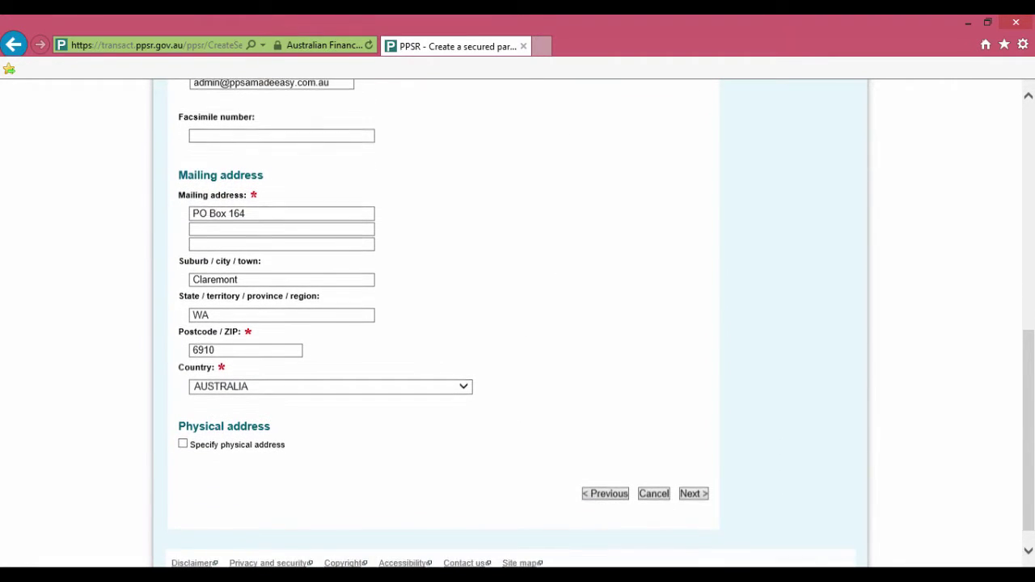
click(694, 493)
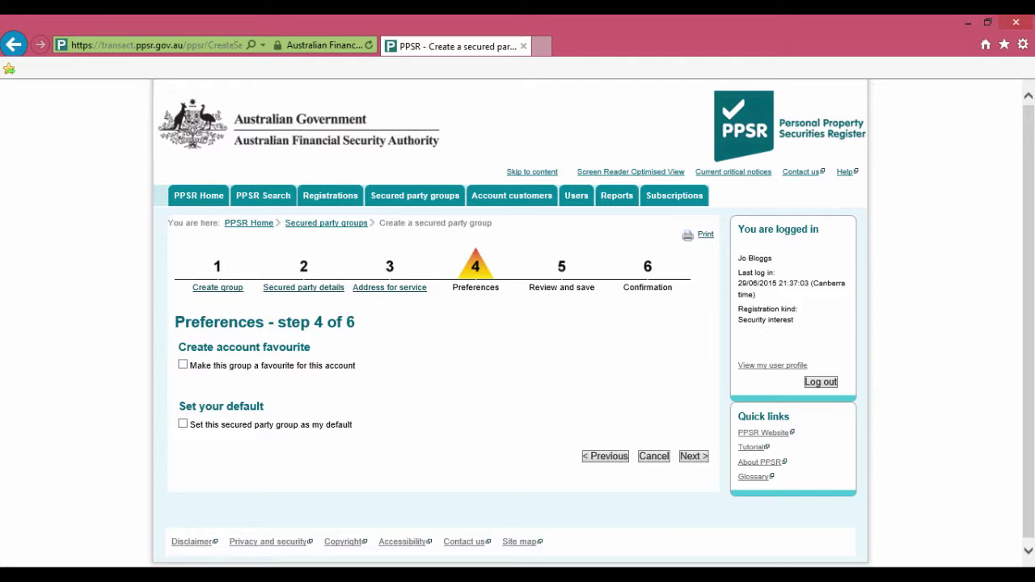
Step: Tick 'Set this secured party group as my default' and advance to Review and save
click(182, 423)
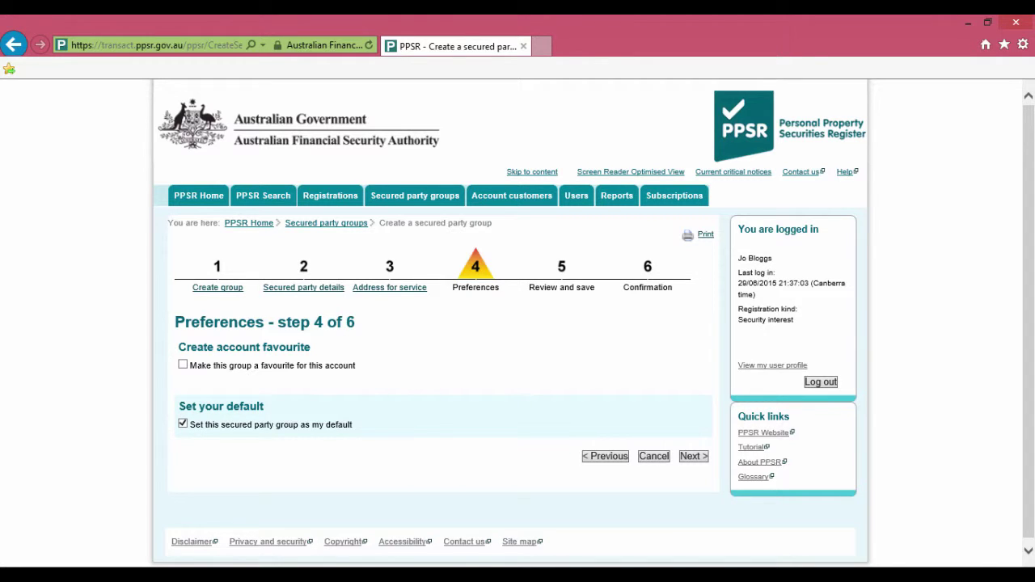
click(692, 456)
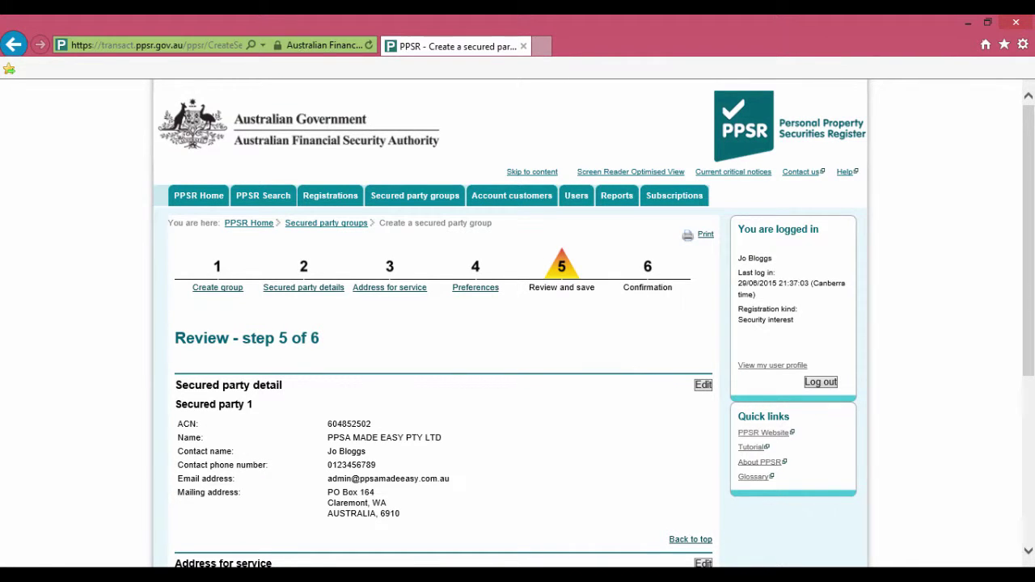
Step: Save the reviewed details to create the secured party group
scroll(510, 324, down, 3)
scroll(517, 323, down, 2)
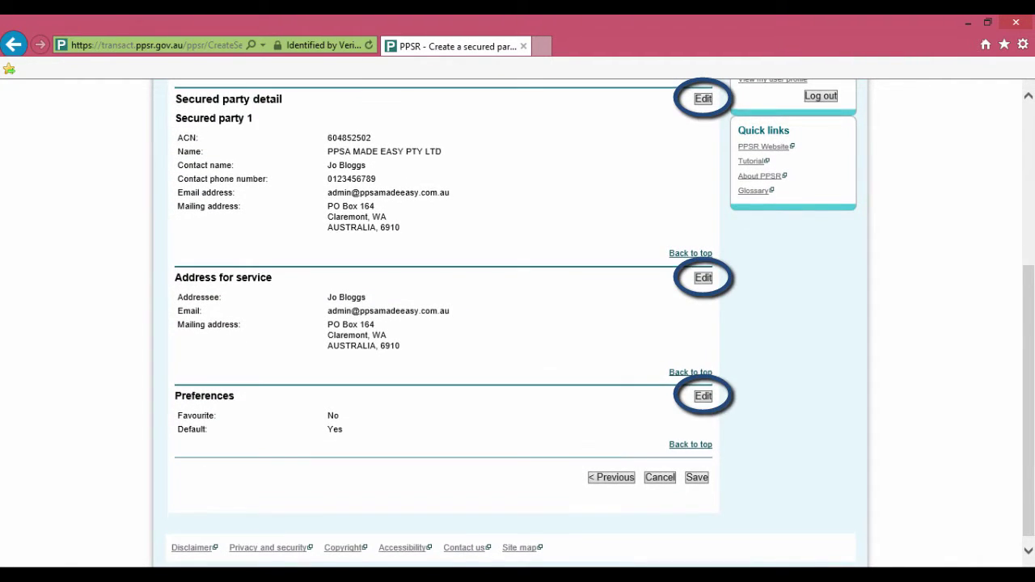
click(696, 477)
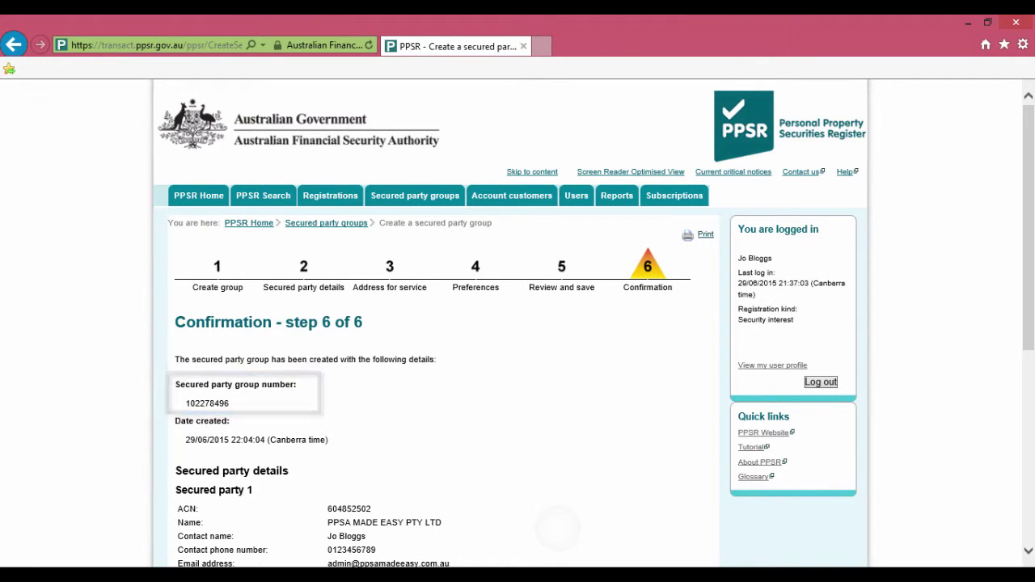
Step: Scroll through the confirmation's secured party, address for service and preferences details
scroll(518, 323, down, 3)
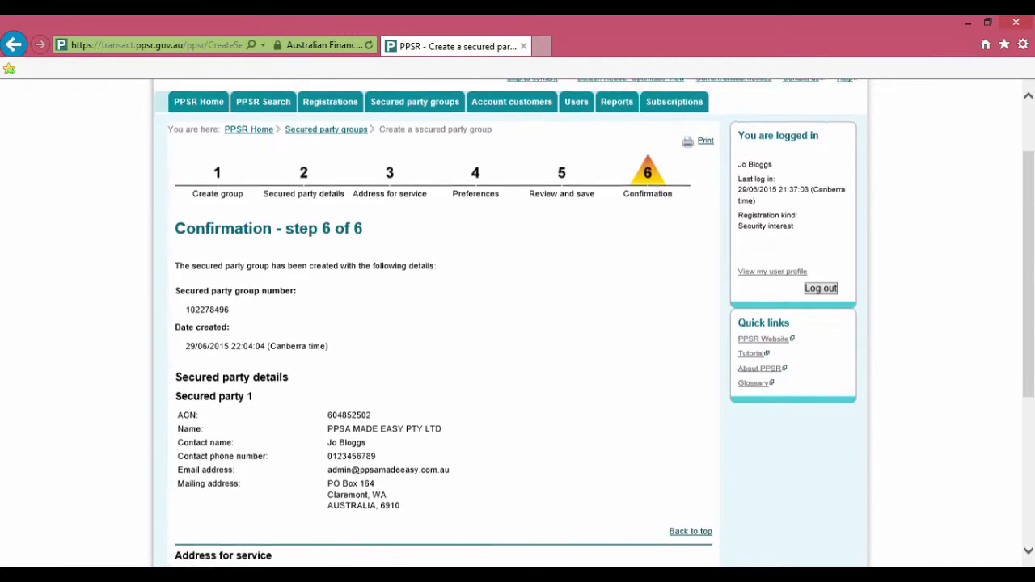
scroll(518, 323, down, 2)
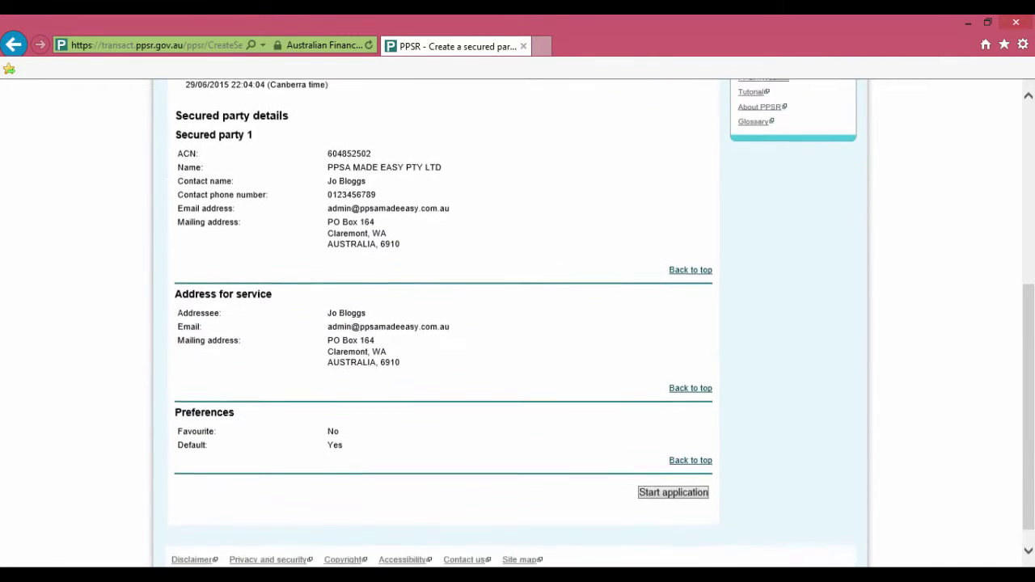